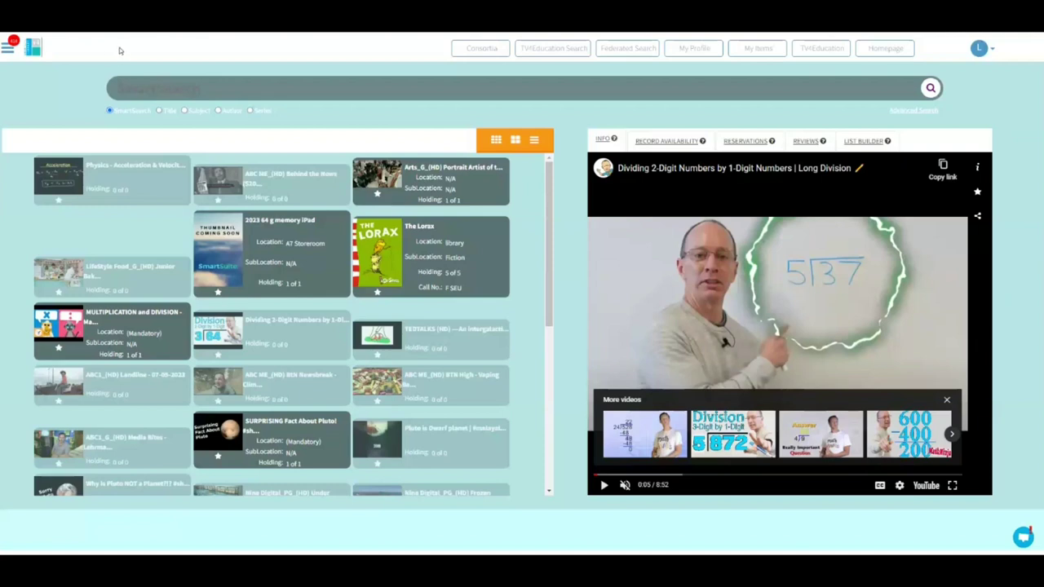
Open Patron Management from the Patron section of the navigation menu, showing the Library Admin record
left_click(995, 52)
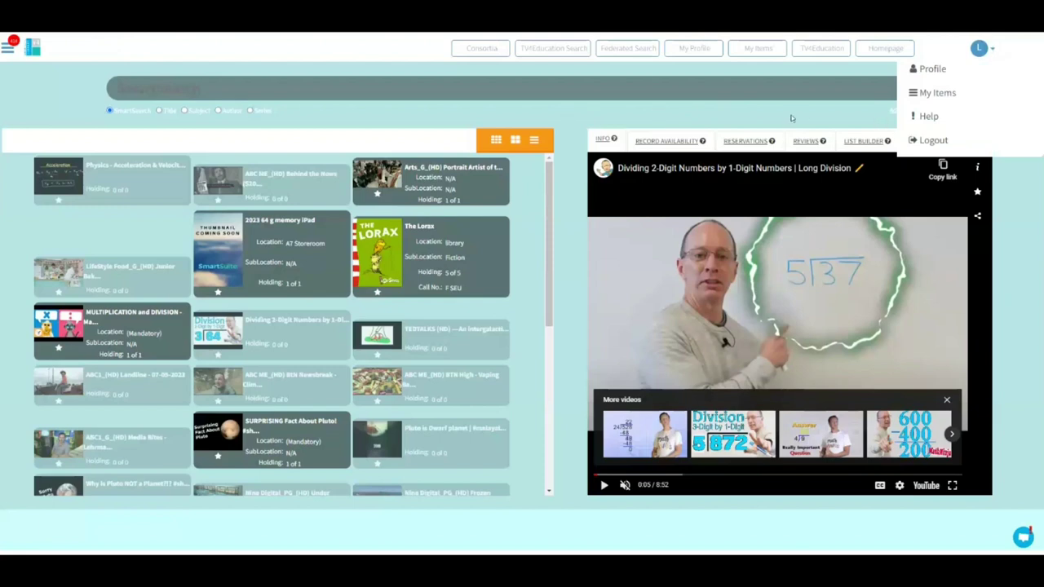
left_click(994, 51)
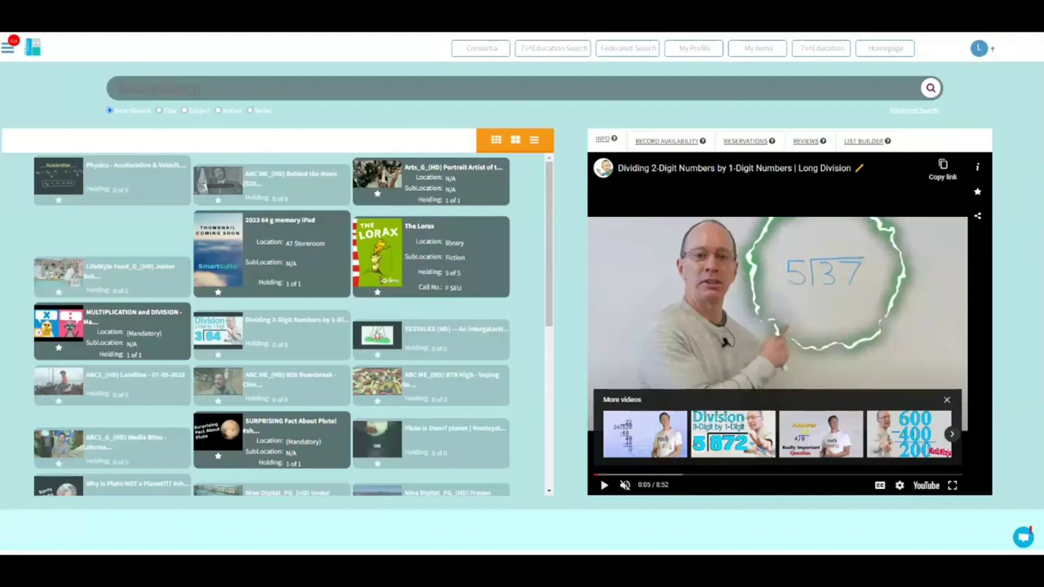
left_click(7, 49)
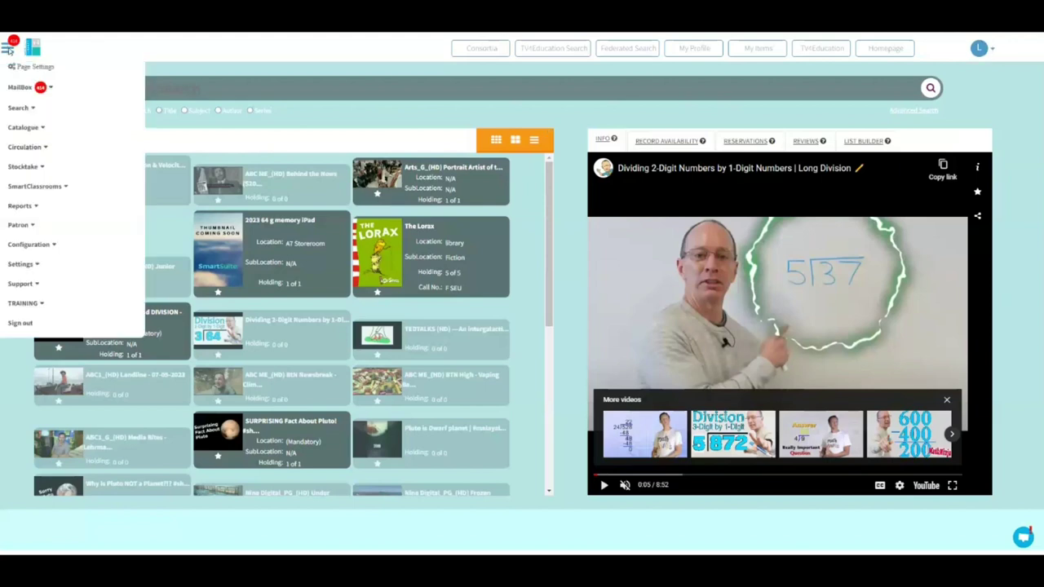
left_click(31, 226)
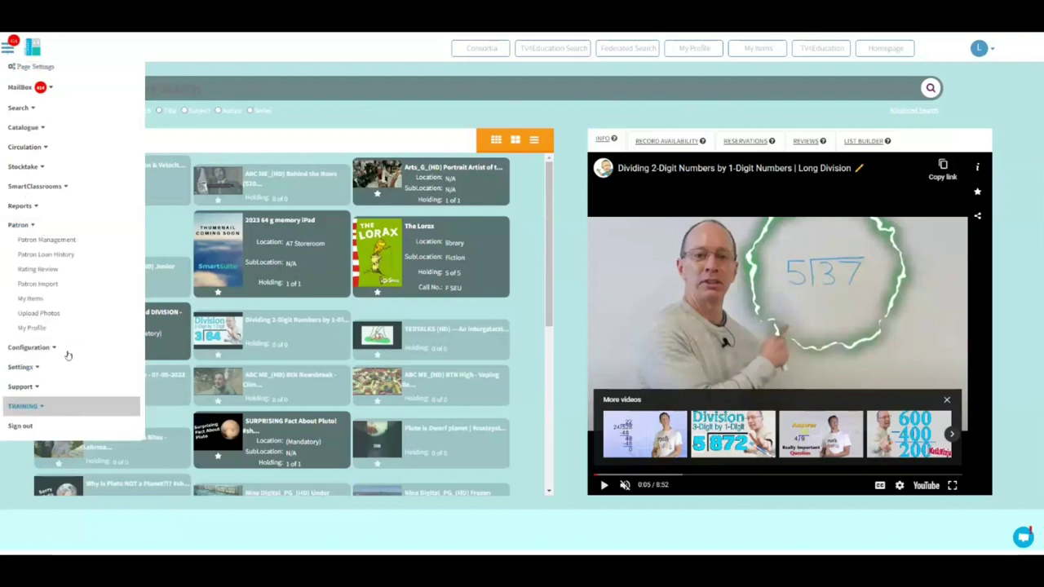
left_click(55, 243)
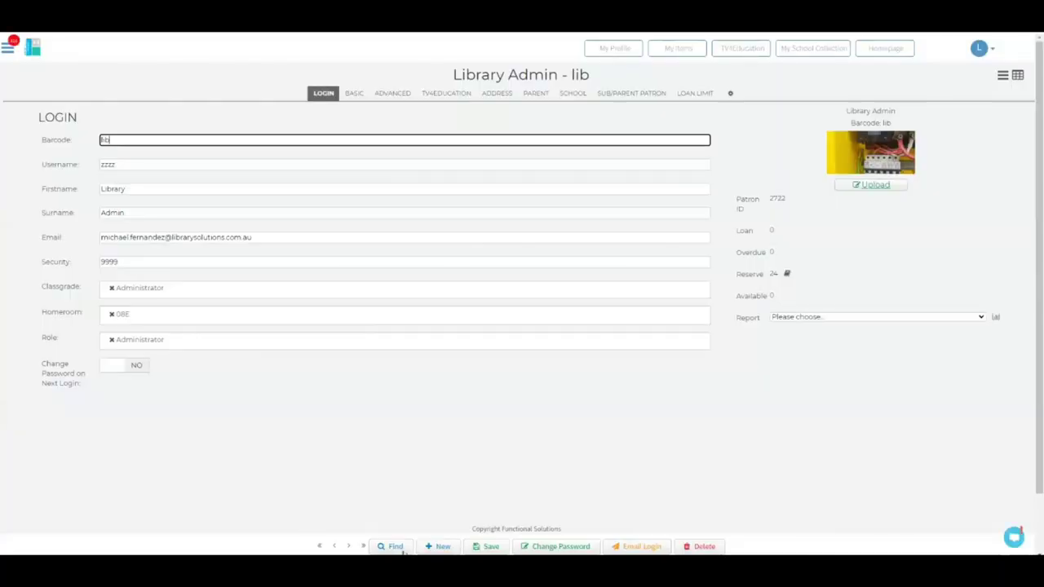
Search patrons for 'mike' and open the matching STAFF patron's login details record
left_click(392, 547)
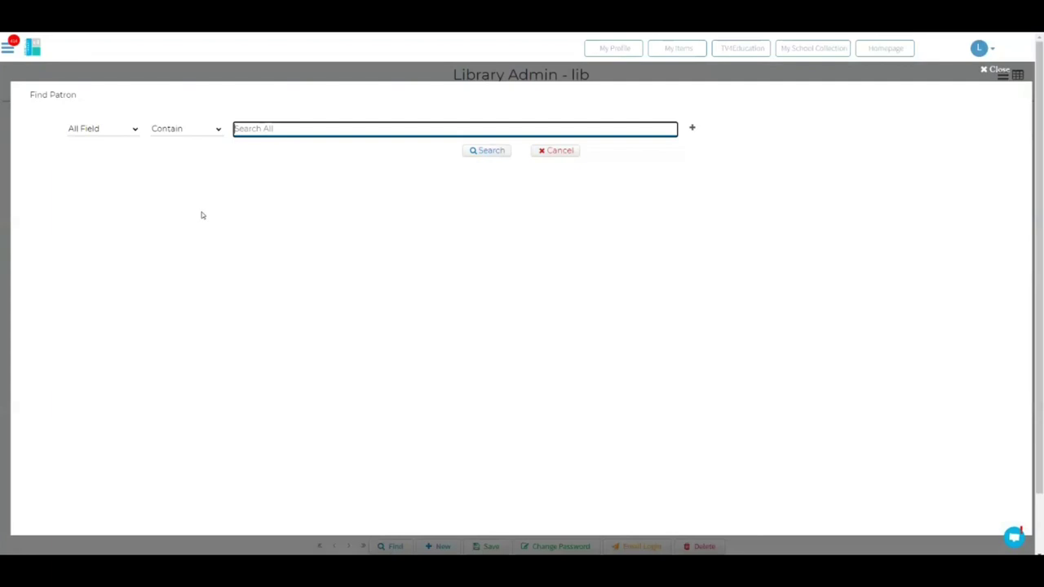
type("mike")
key("Return")
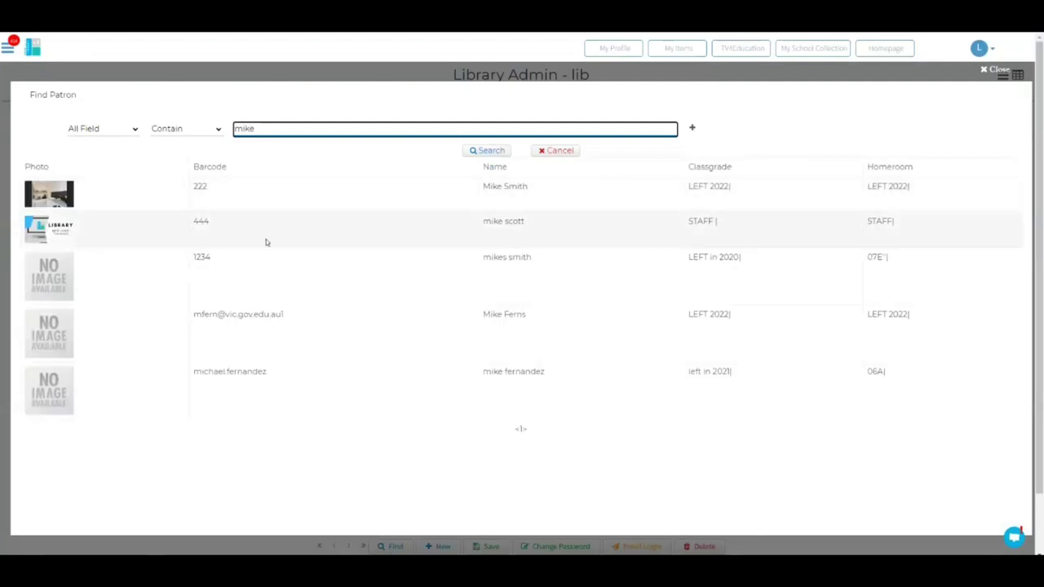
left_click(513, 226)
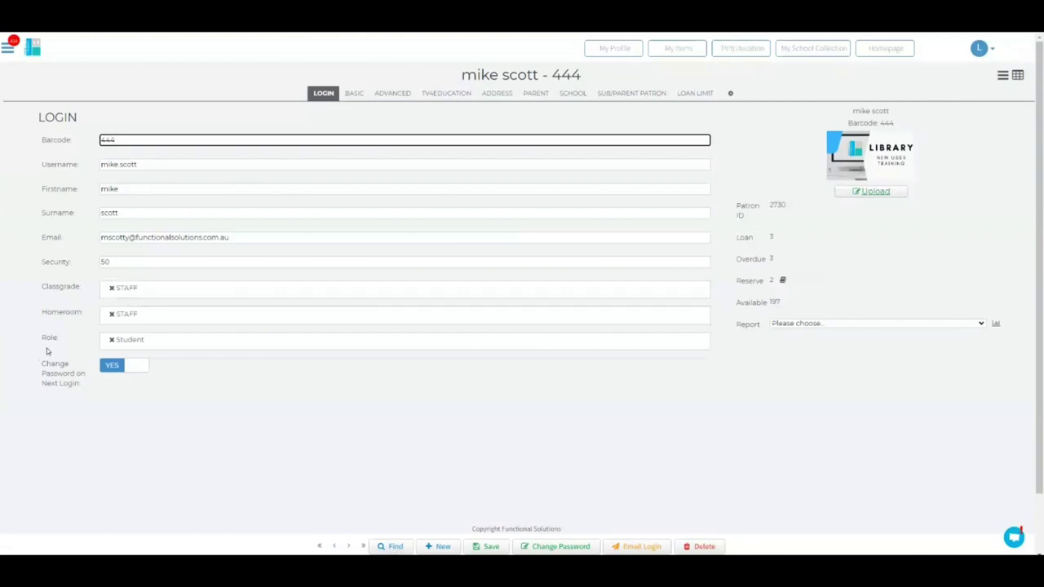
left_click(175, 406)
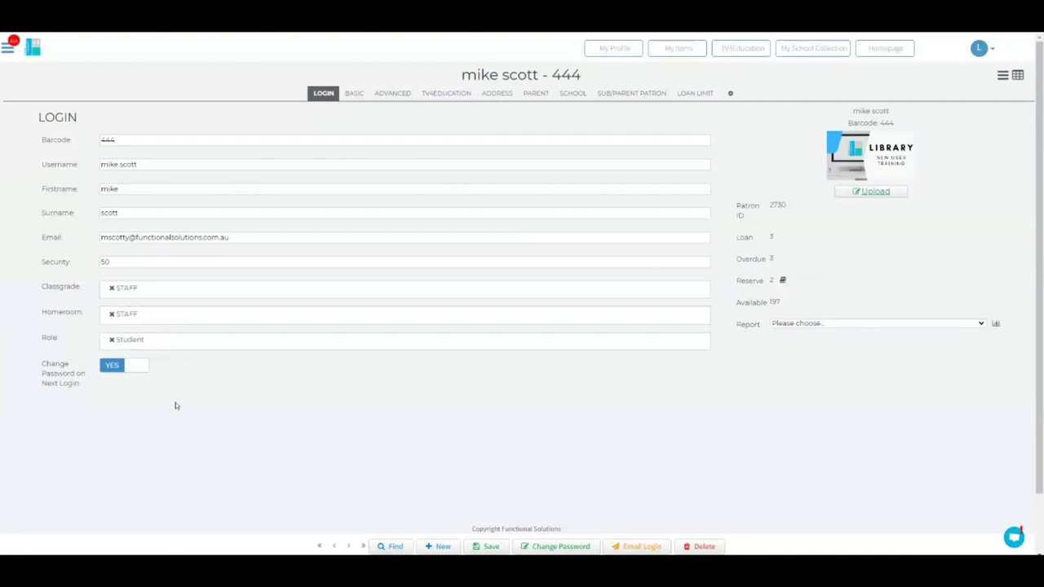
left_click(236, 349)
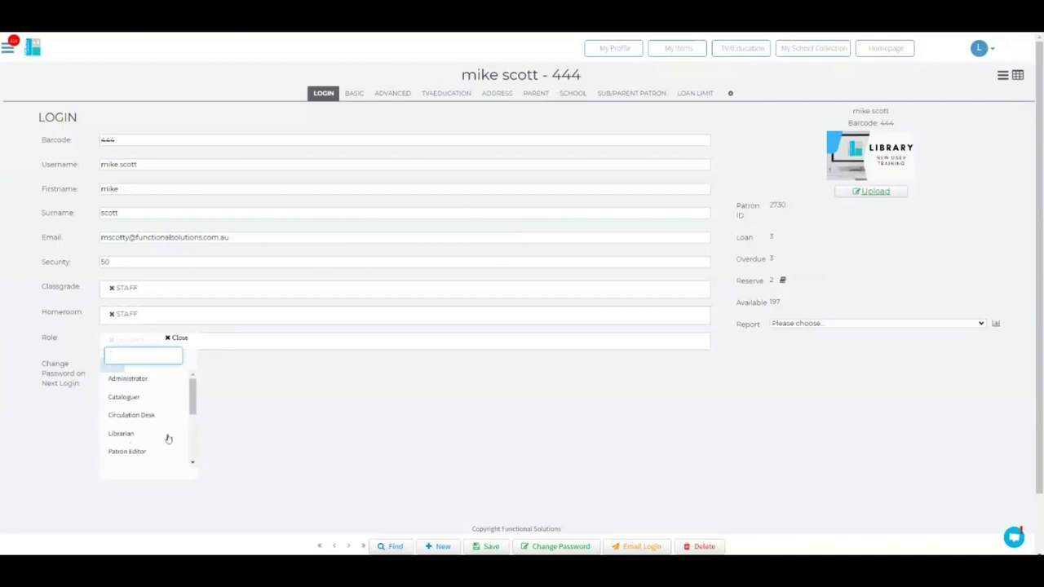
left_click_drag(195, 400, 204, 443)
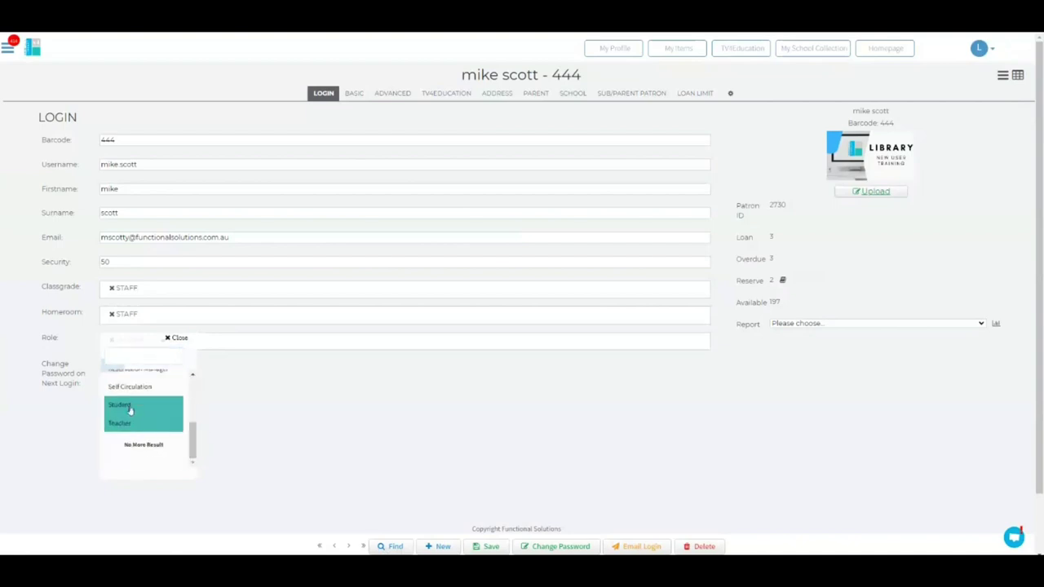
key("Return")
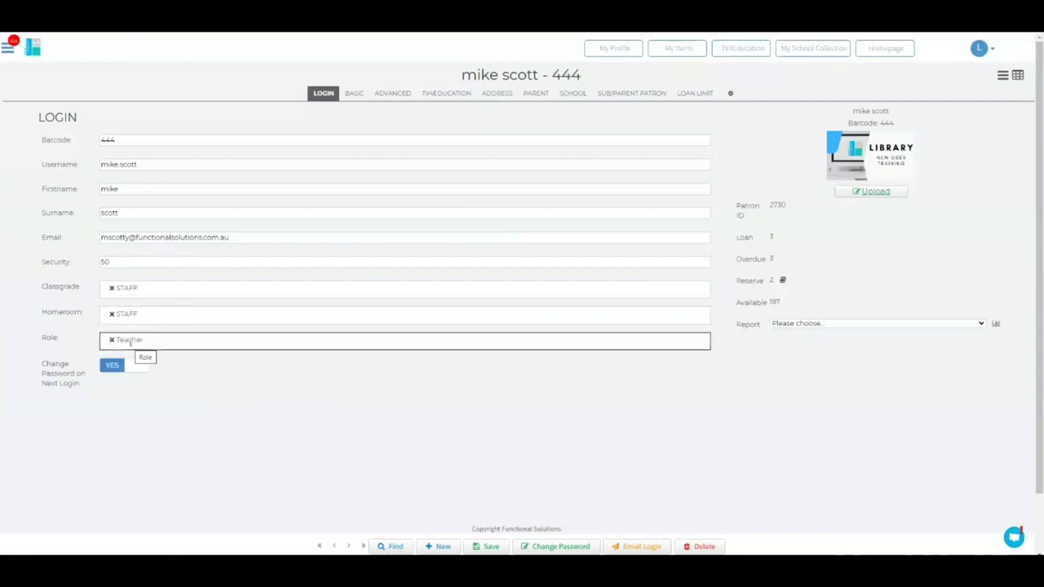
left_click(161, 342)
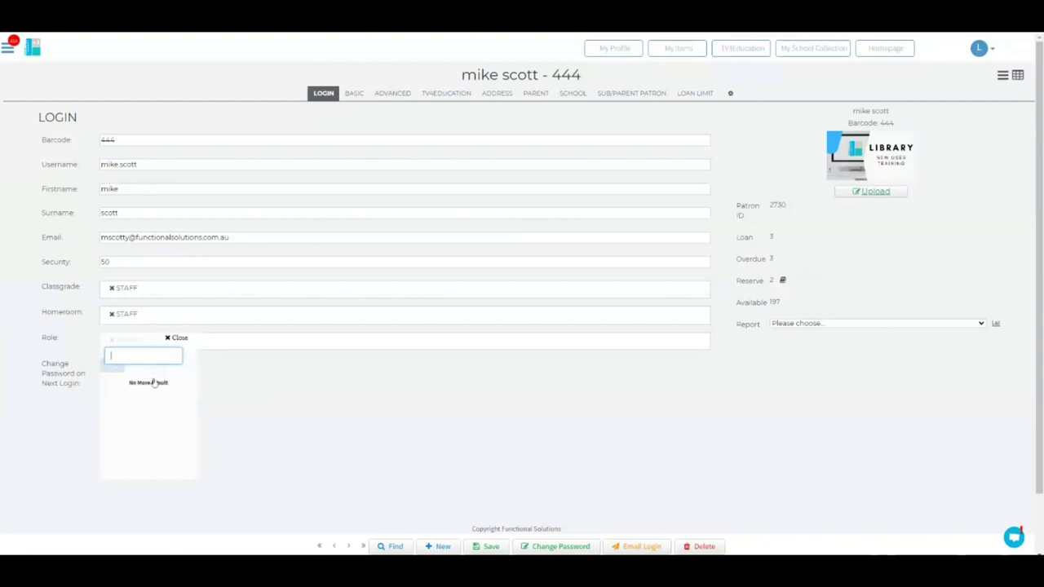
left_click(224, 365)
left_click(231, 343)
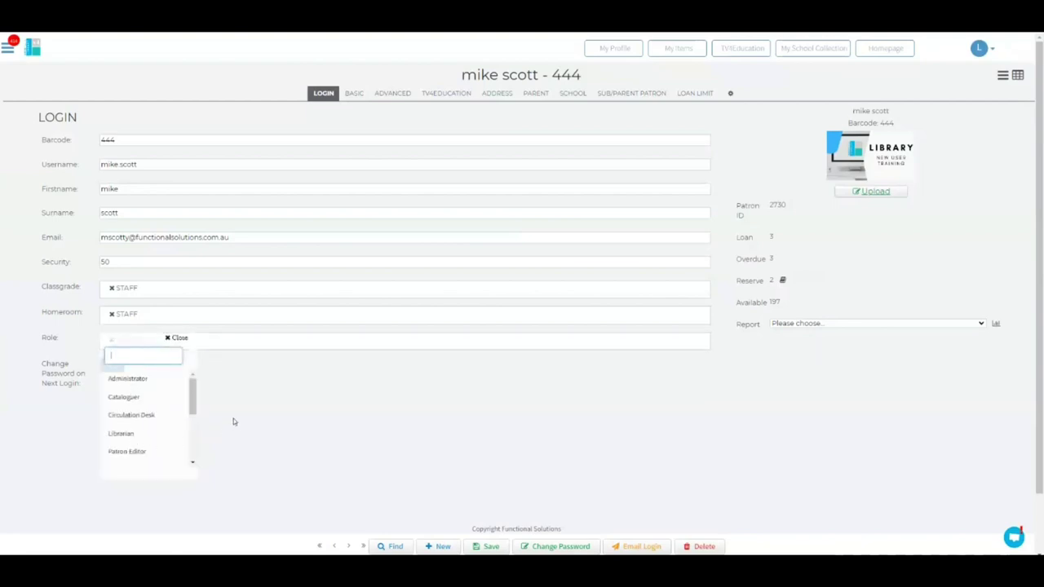
left_click(255, 406)
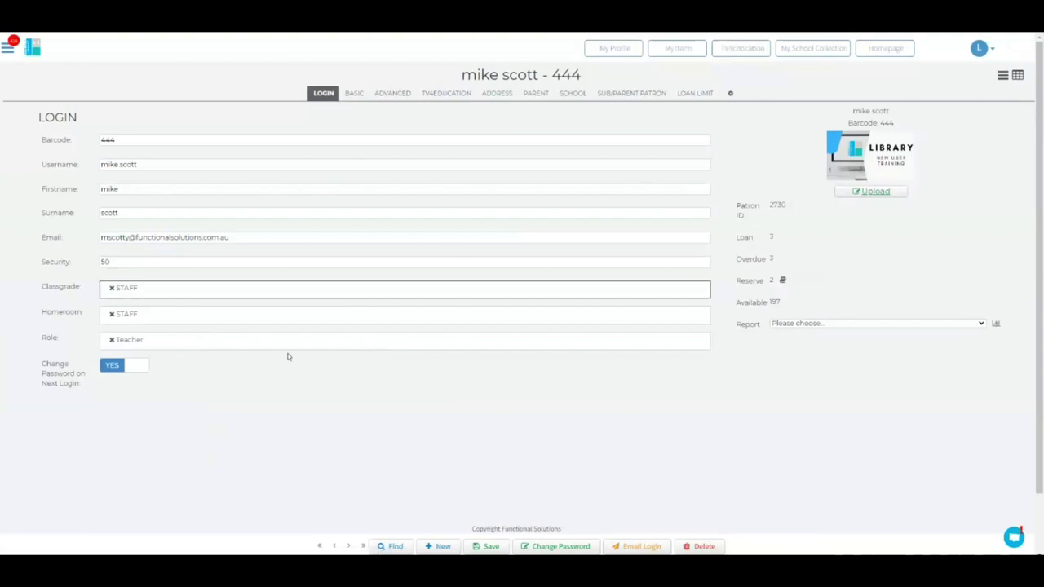
left_click(193, 349)
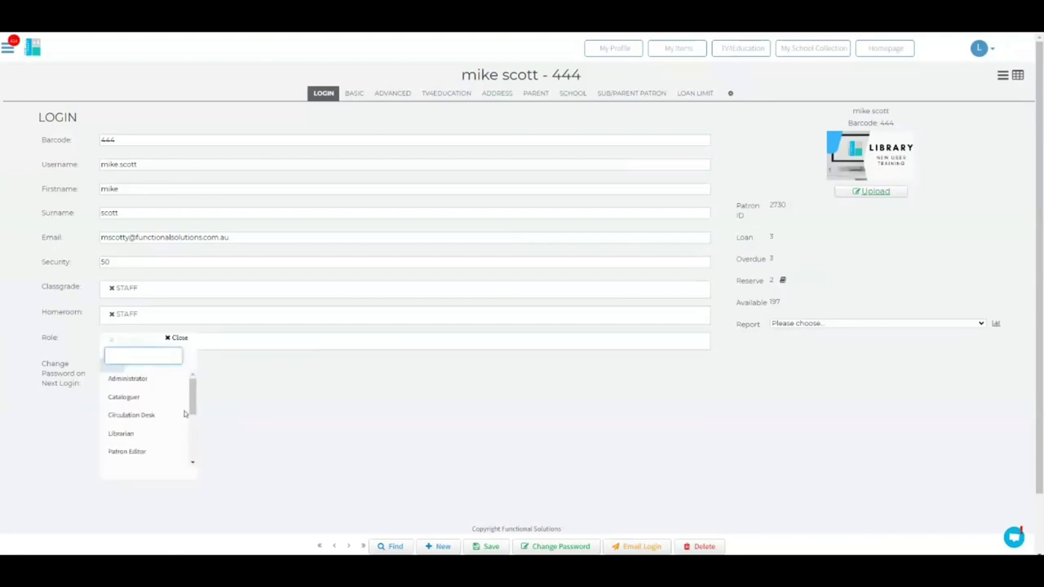
scroll(187, 424, "down", 2)
scroll(192, 440, "down", 2)
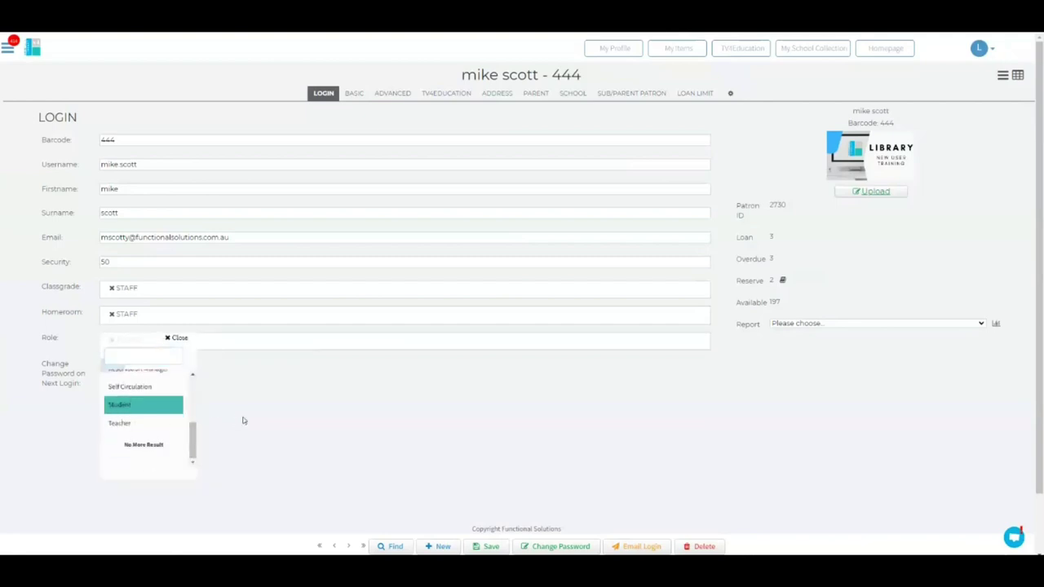
left_click(122, 404)
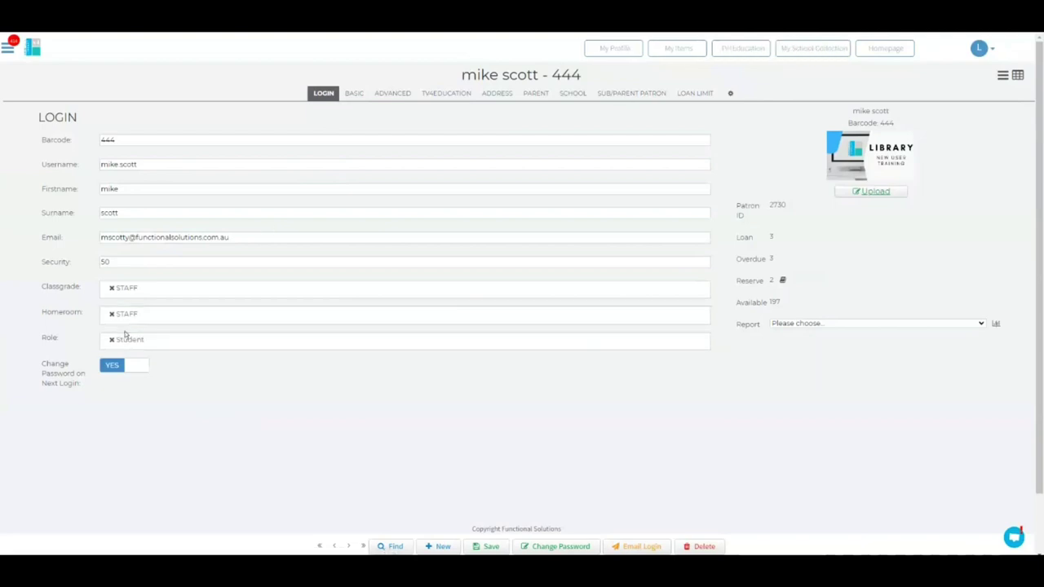
Change the patron's Classgrade from STAFF to 9 using the class grade list
left_click(136, 297)
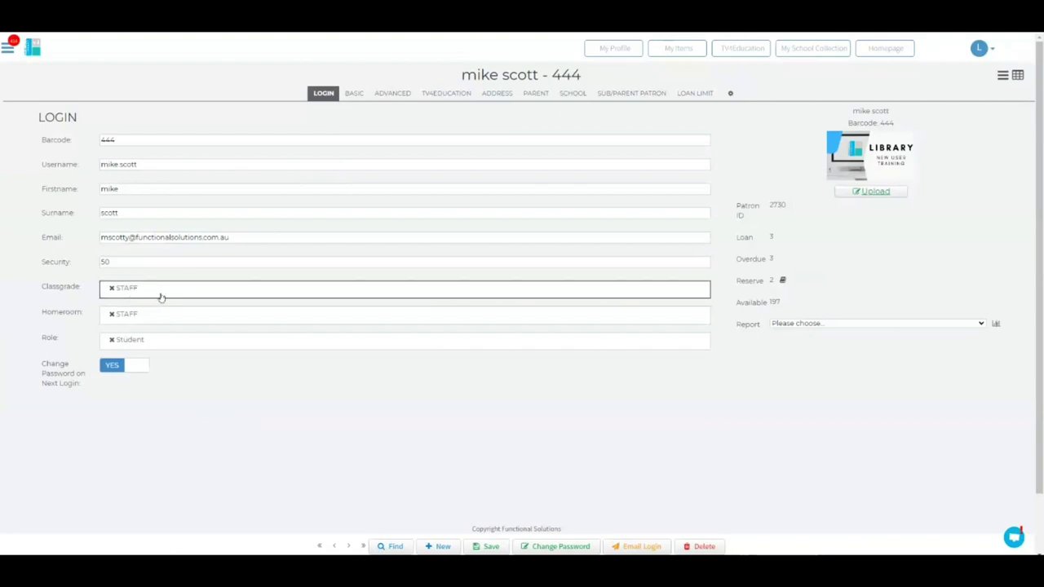
left_click(161, 297)
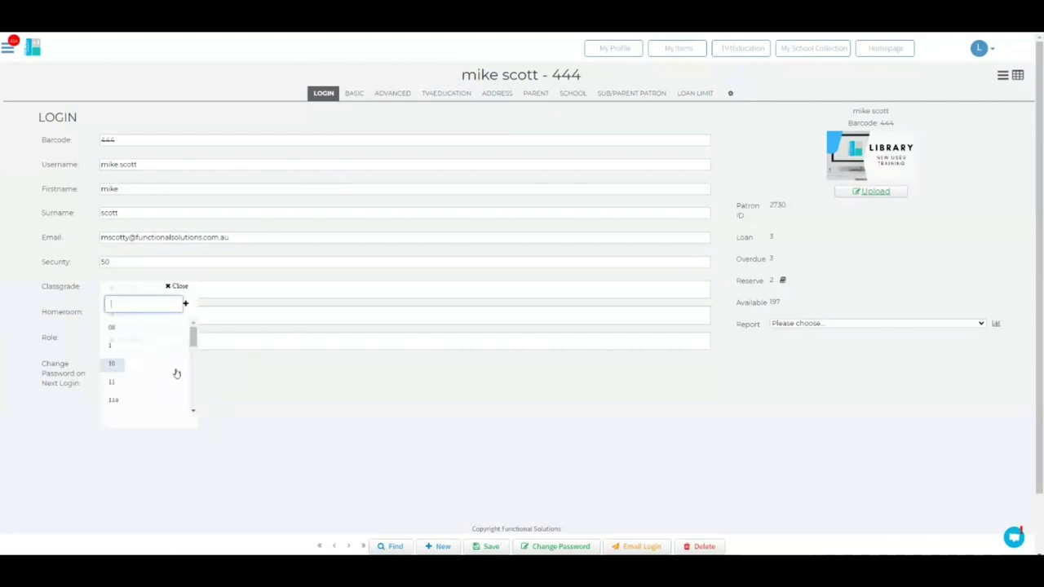
scroll(171, 379, "down", 5)
scroll(171, 379, "down", 2)
left_click(126, 366)
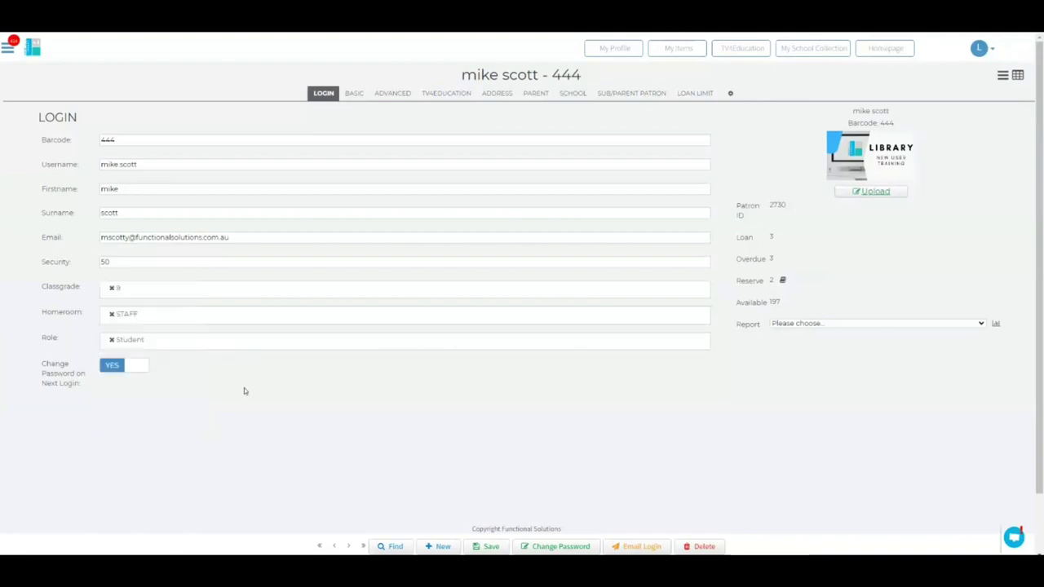
left_click(116, 292)
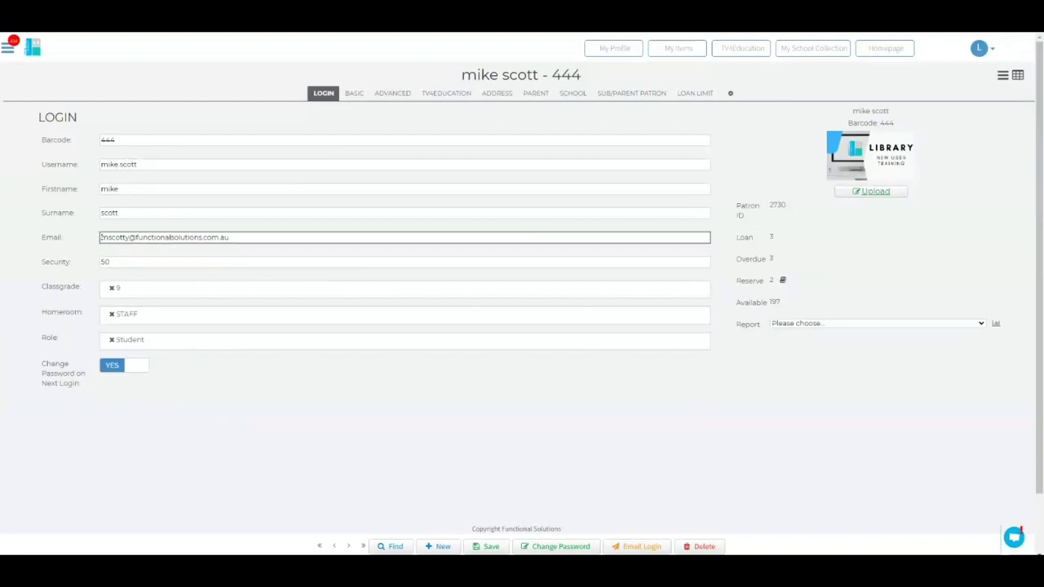
Enter and confirm a new password for the patron, declining Chrome's offer to store it
left_click(558, 546)
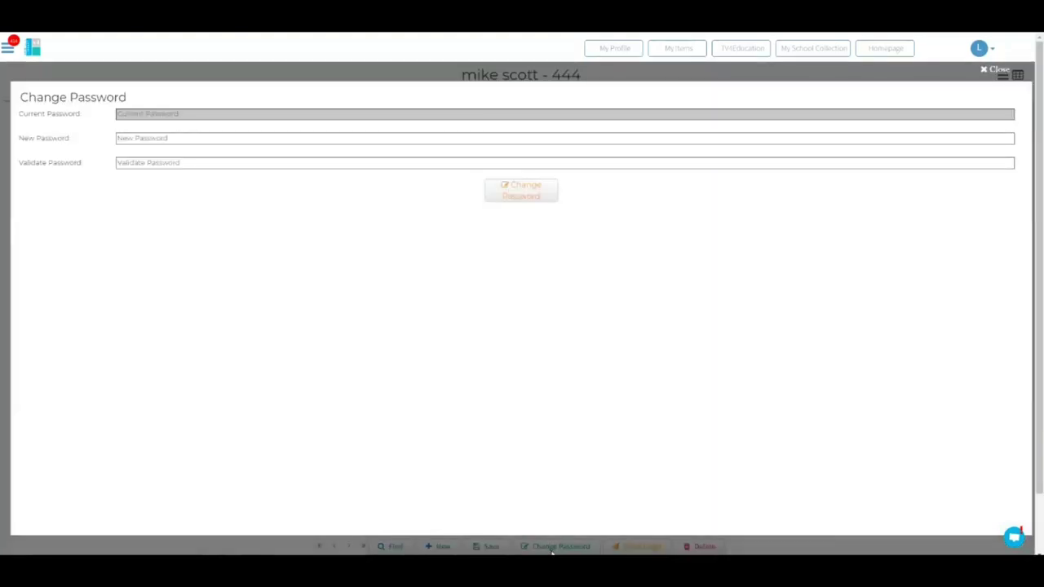
left_click(211, 140)
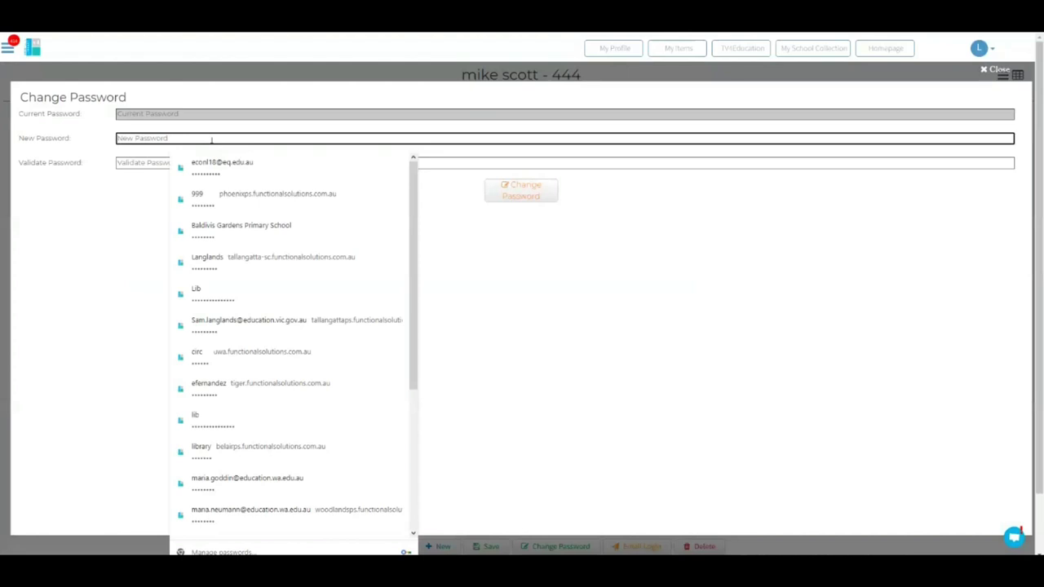
type("pa")
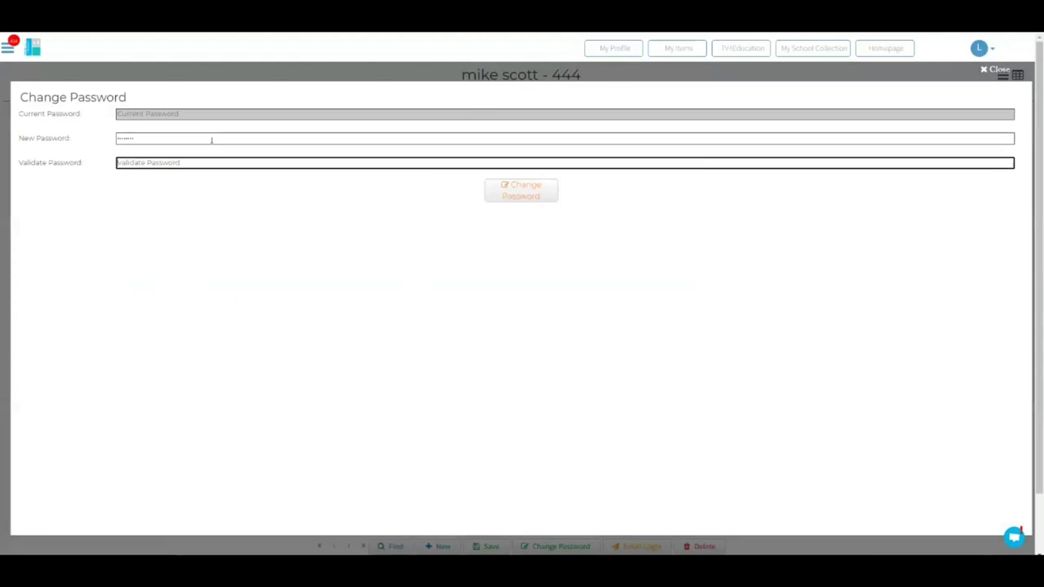
type("•••••••")
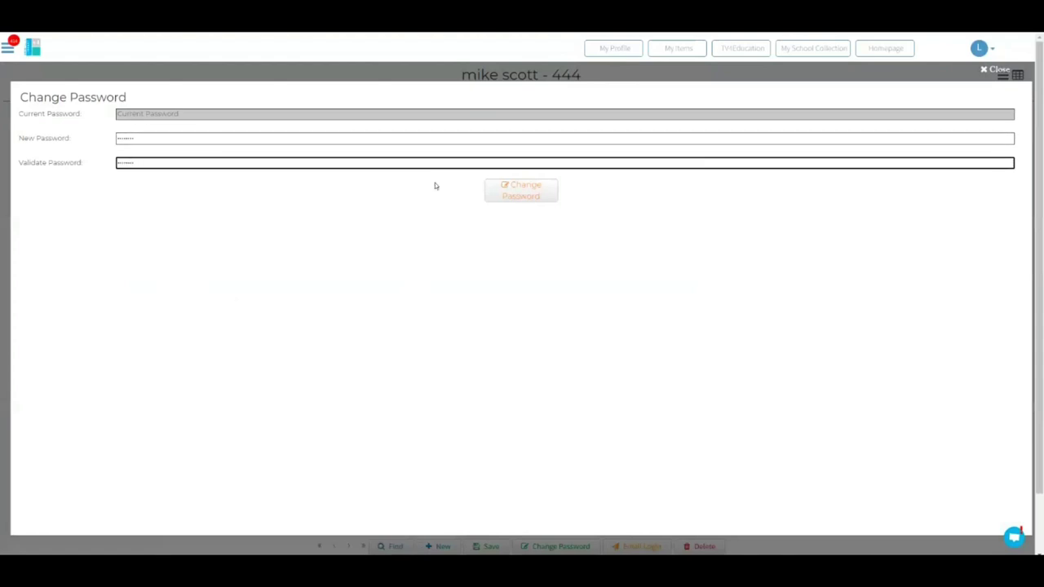
left_click(526, 194)
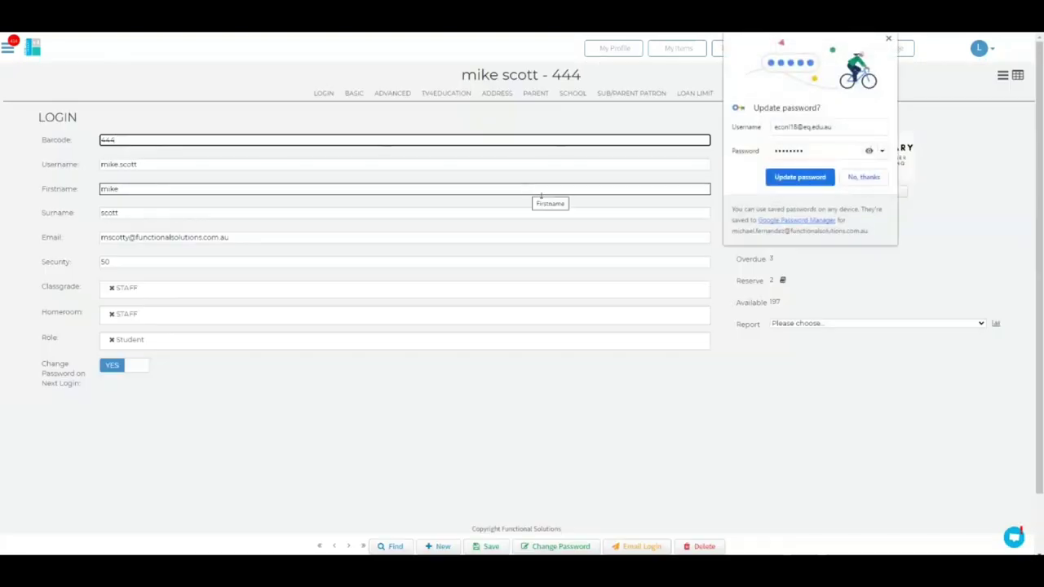
left_click(889, 40)
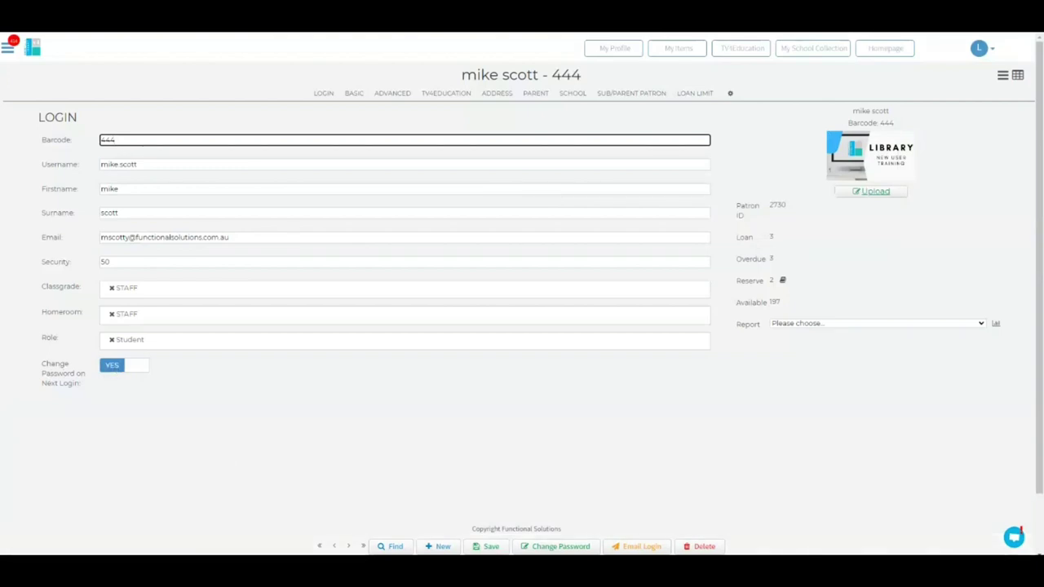
Save the patron record with Role Student and Change Password on Next Login set to YES
left_click(483, 550)
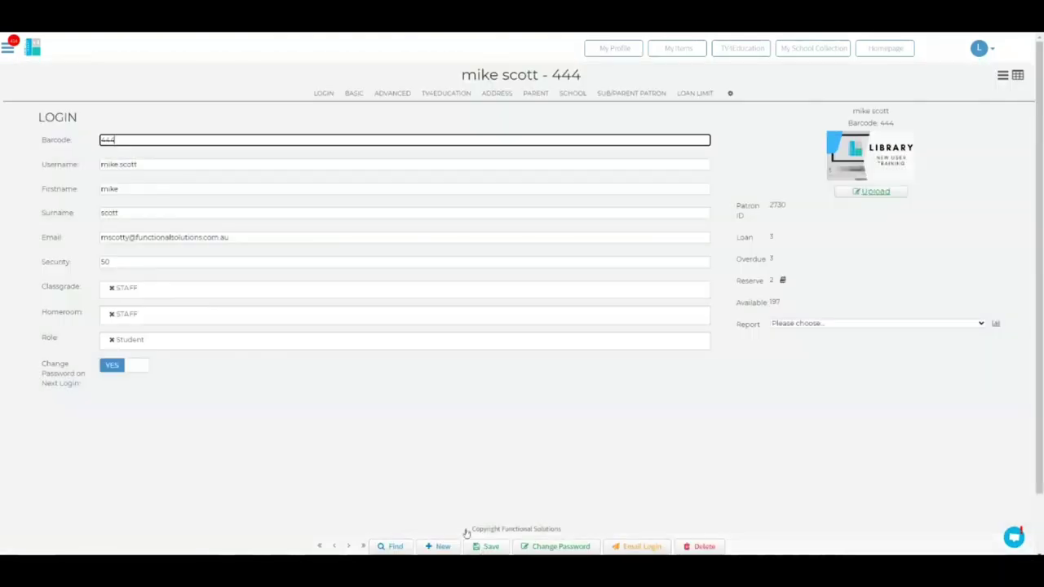